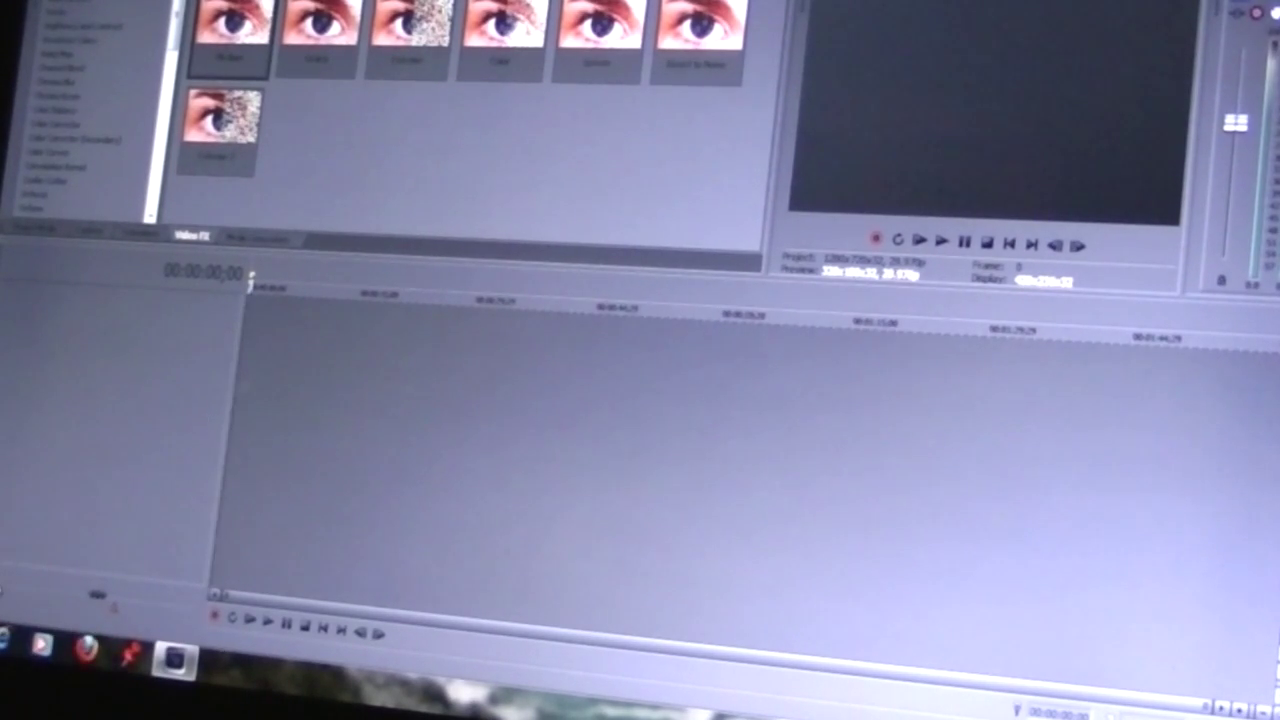
Bring up the Windows Start menu over the empty Vegas project.
key(super)
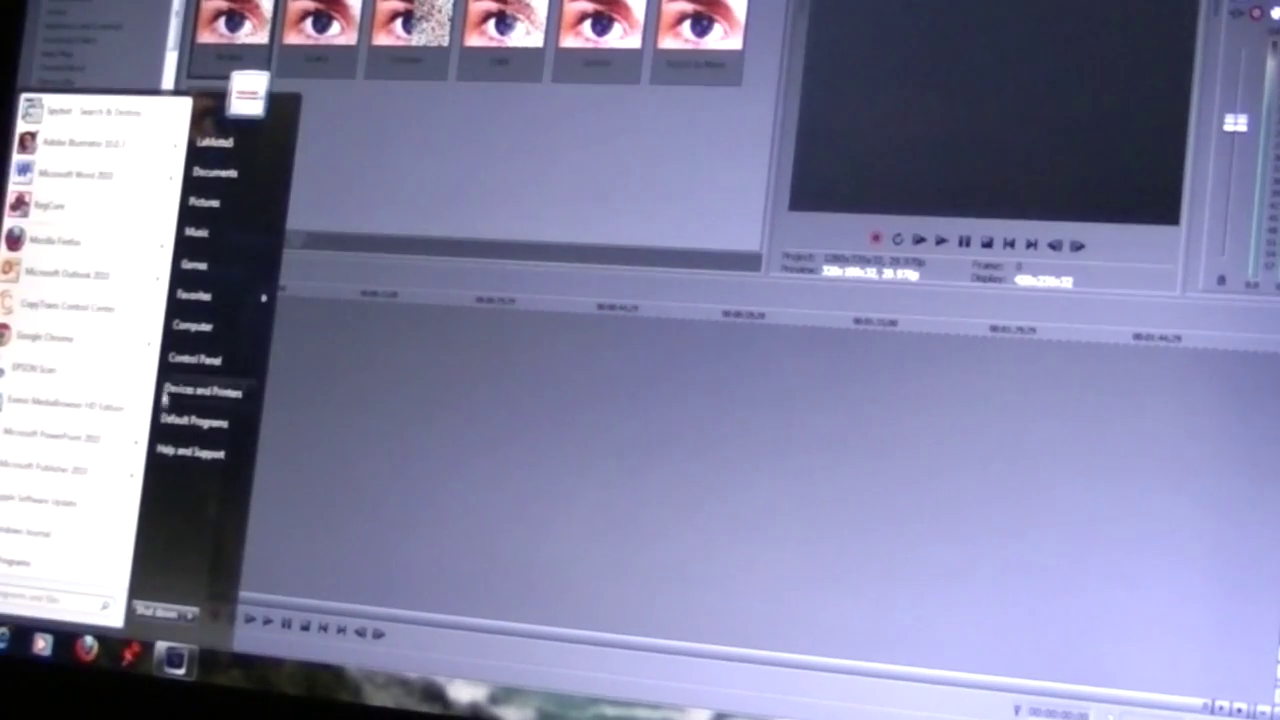
Browse Videos > Everio MediaBrowser HD > HDDCAM > 20120102 subfolder and select clip 02025.
click(203, 330)
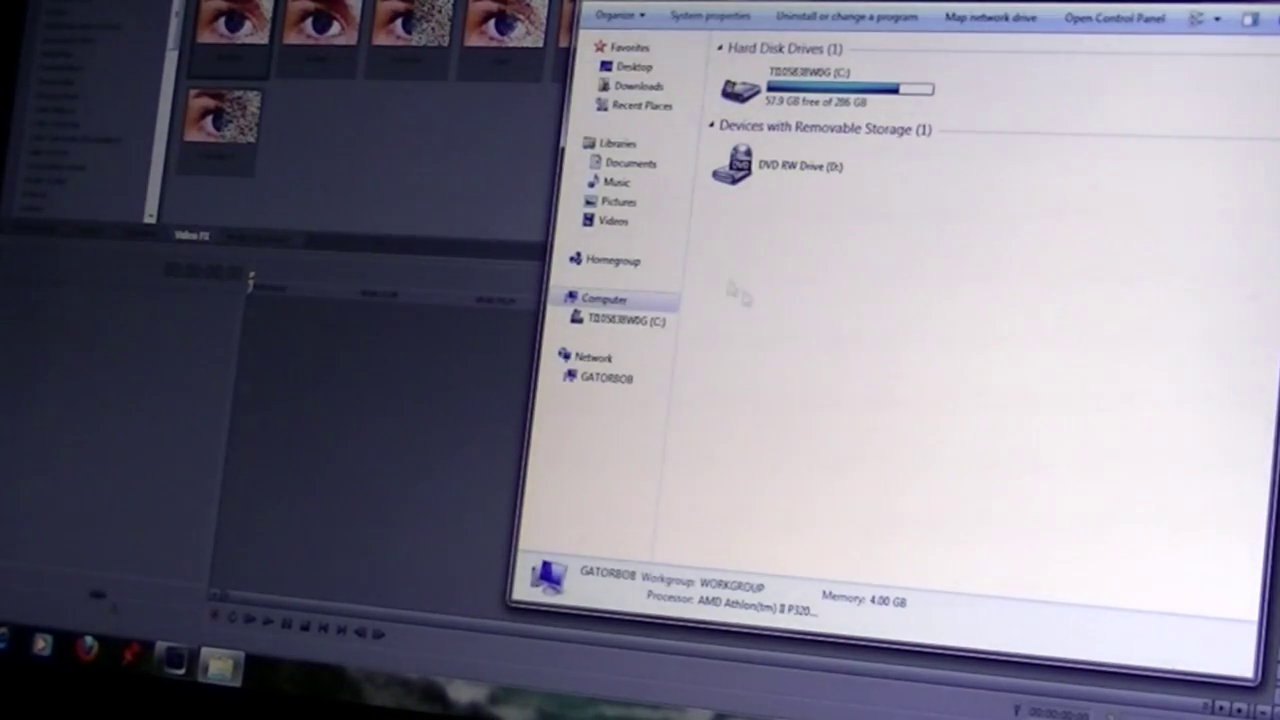
mouse_move(610, 220)
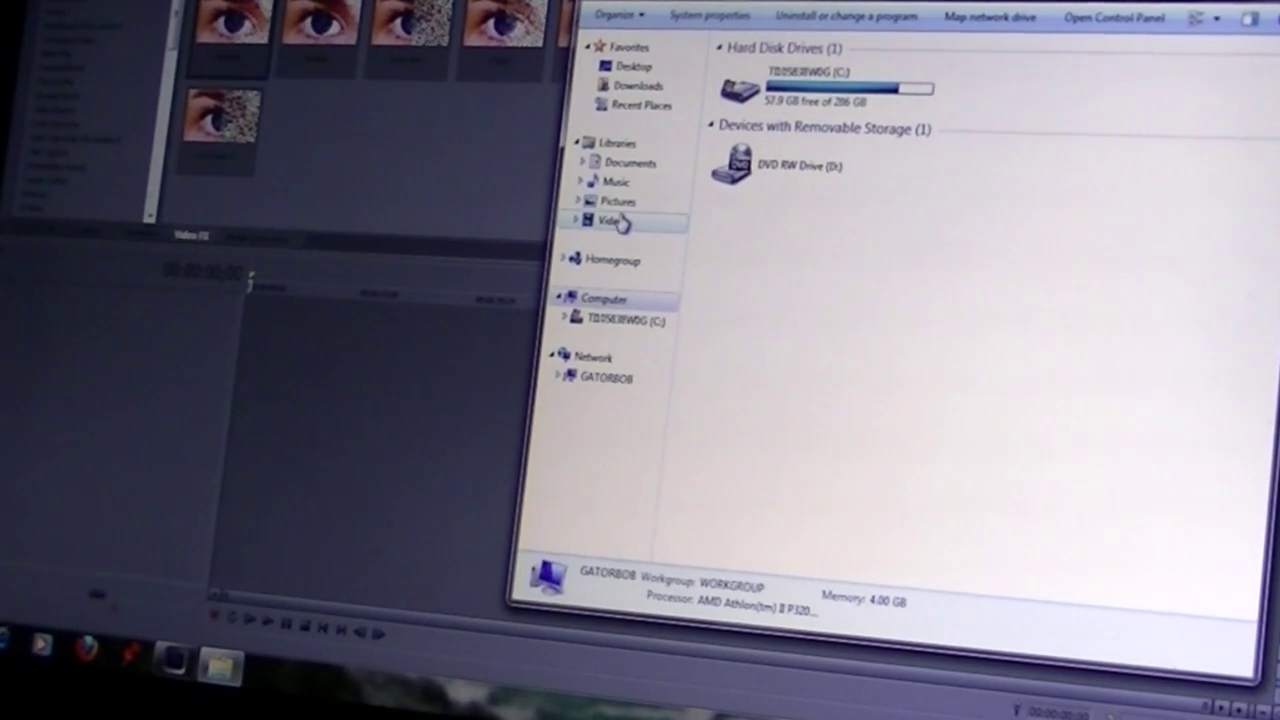
click(620, 222)
double_click(770, 205)
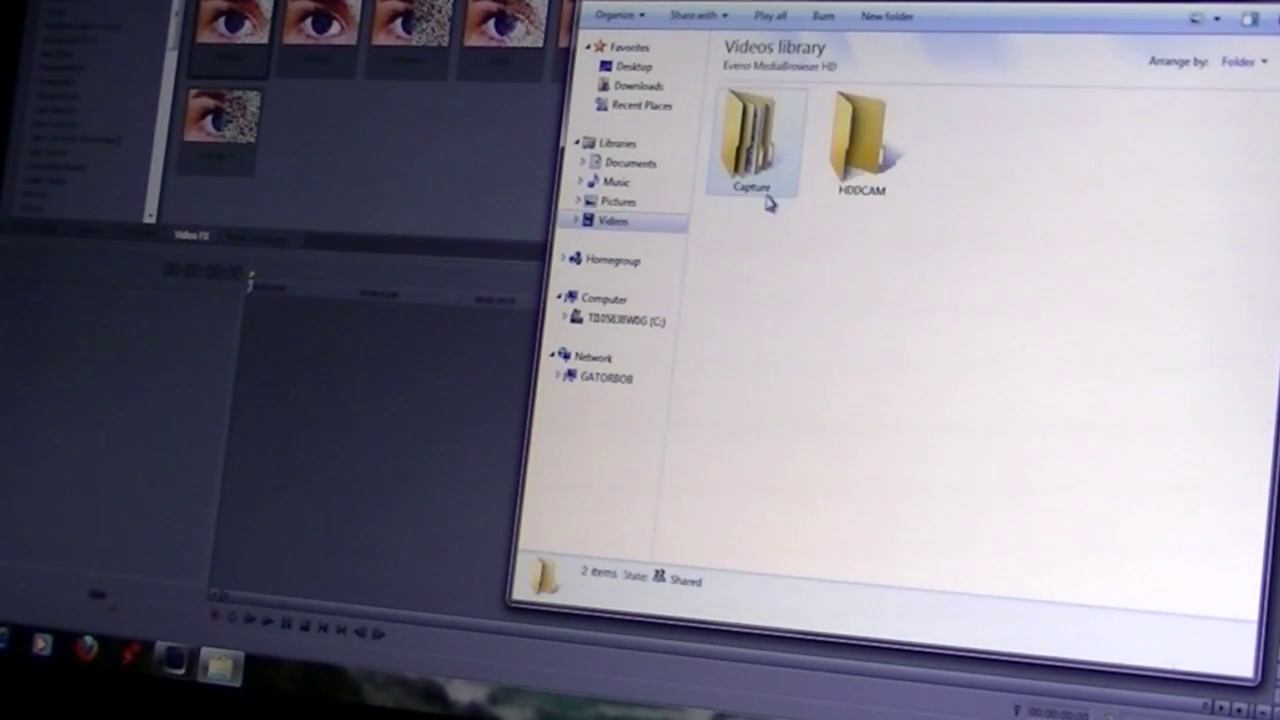
double_click(860, 170)
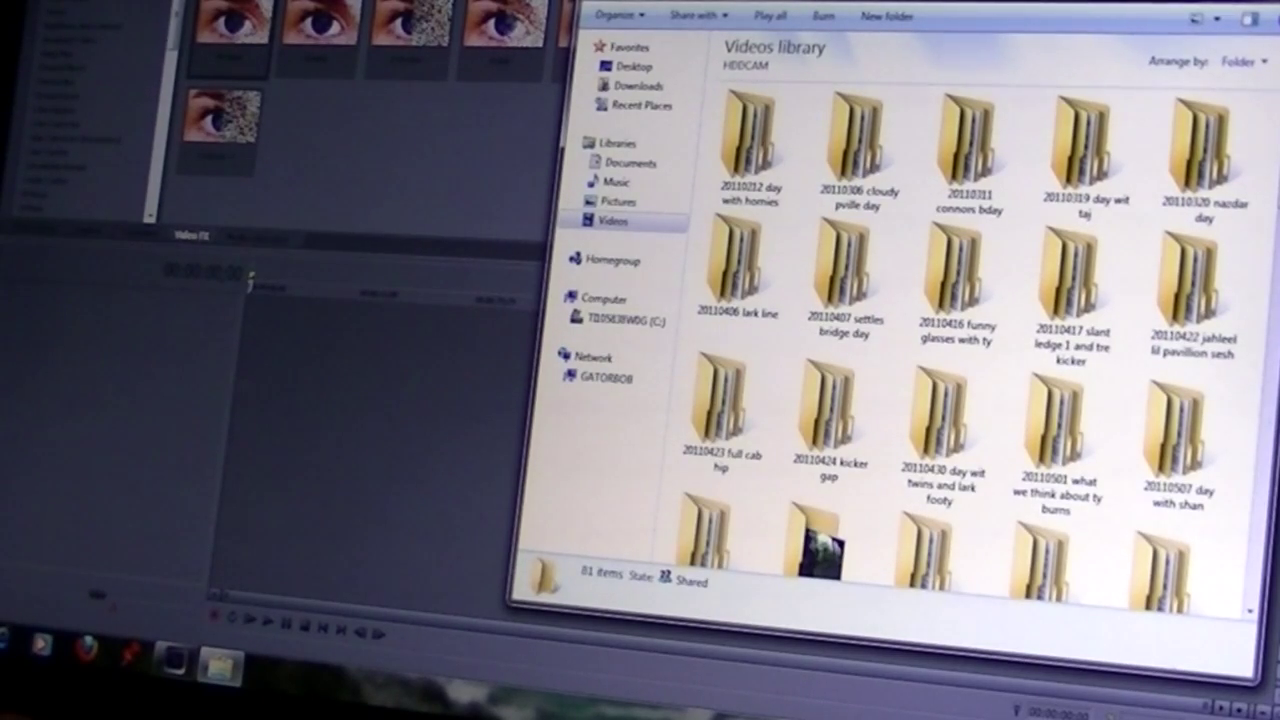
scroll(1250, 600, down, 10)
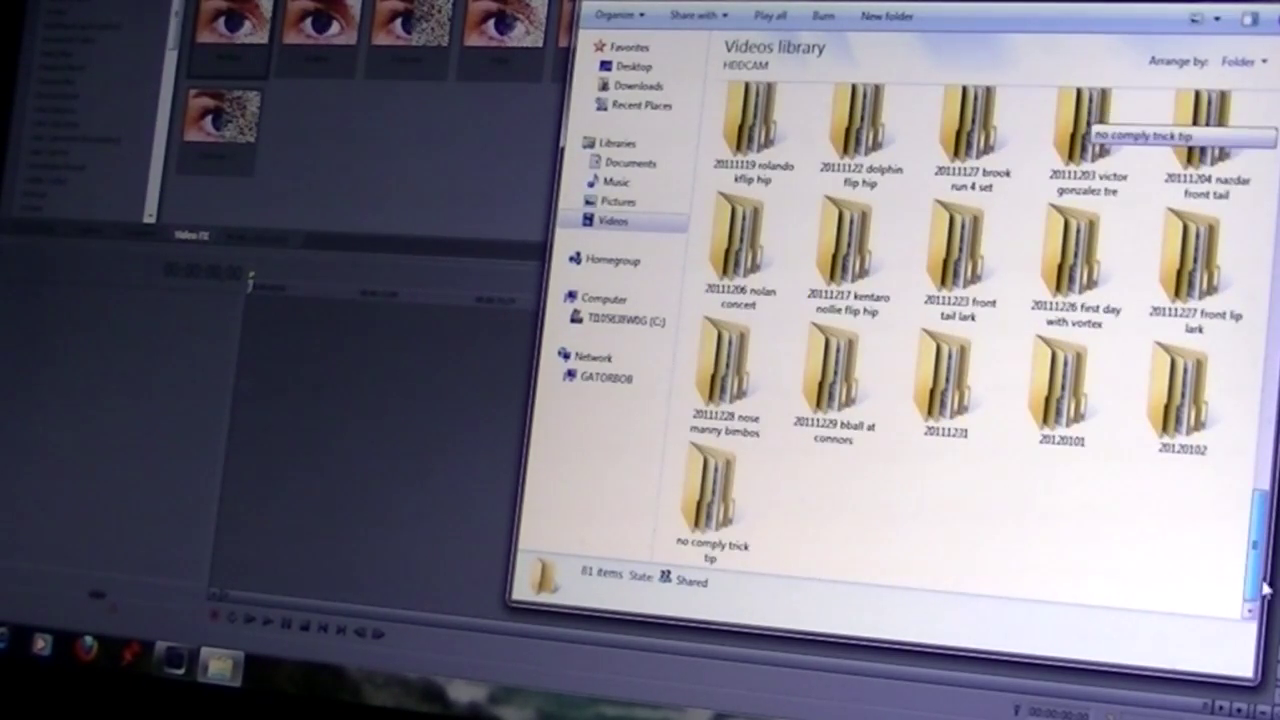
double_click(1188, 440)
double_click(762, 170)
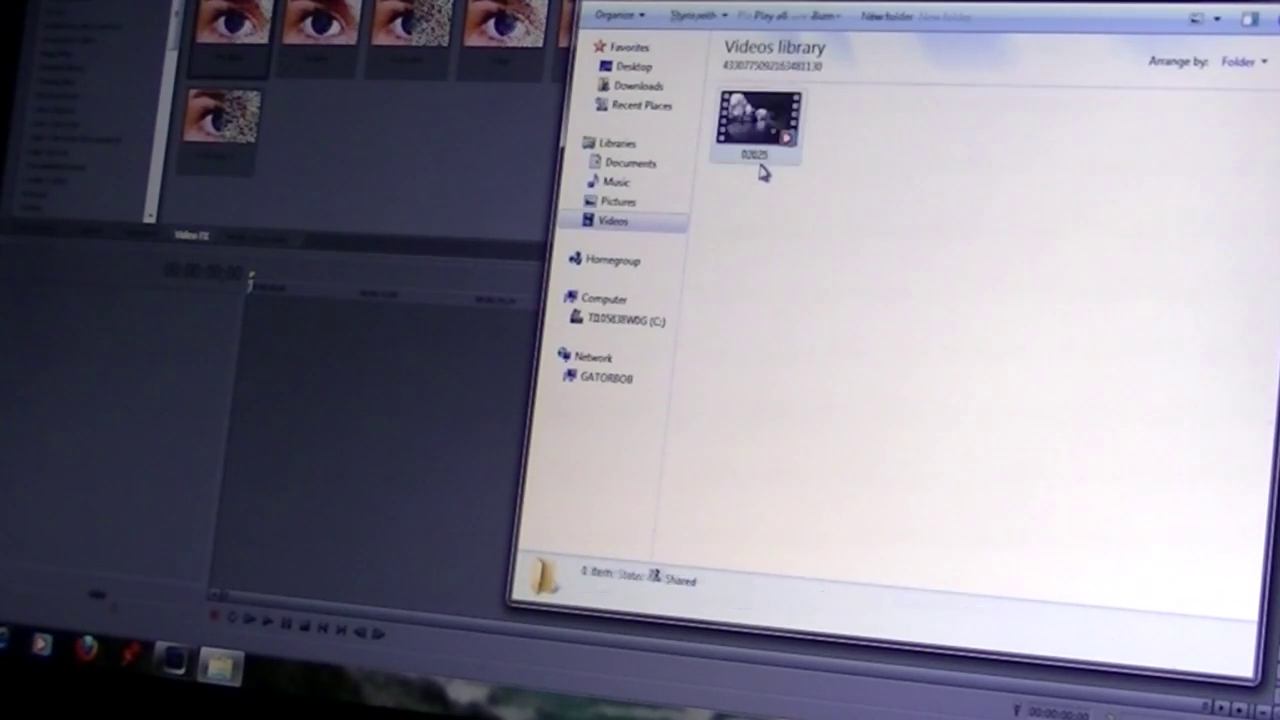
click(762, 120)
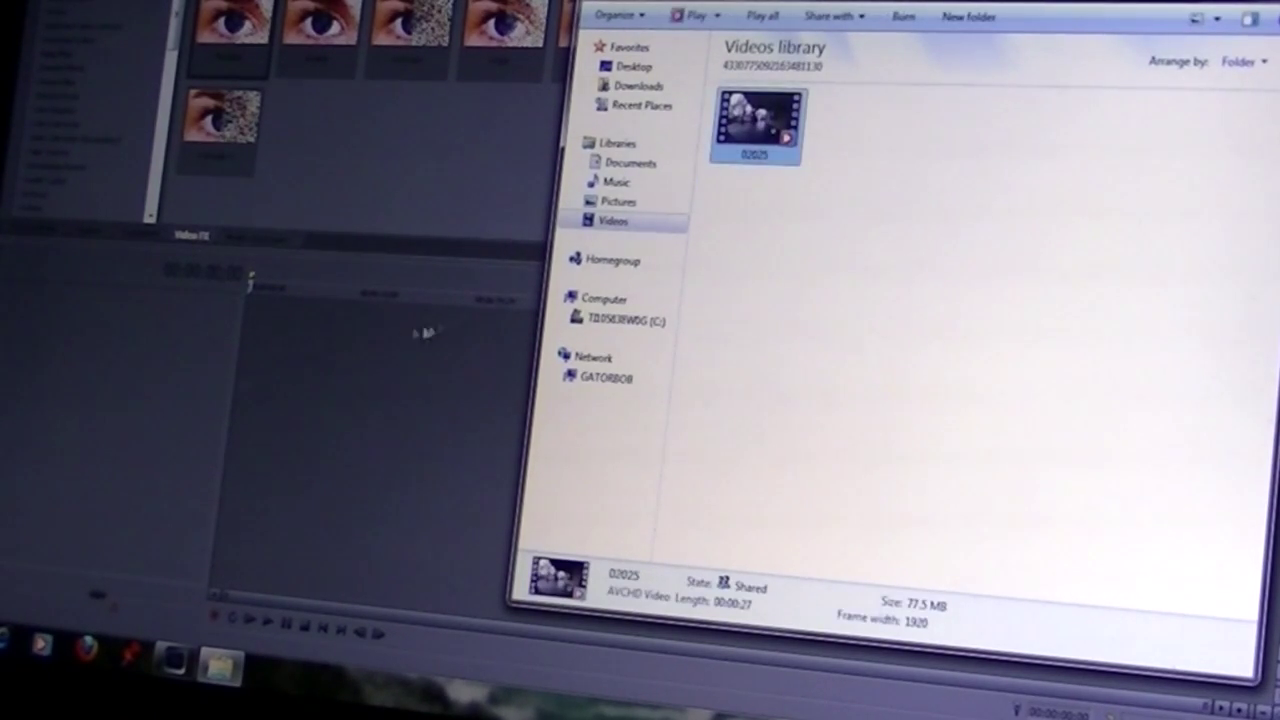
Drag clip 02025 from Explorer to the start of the Vegas timeline.
drag(358, 328, 243, 349)
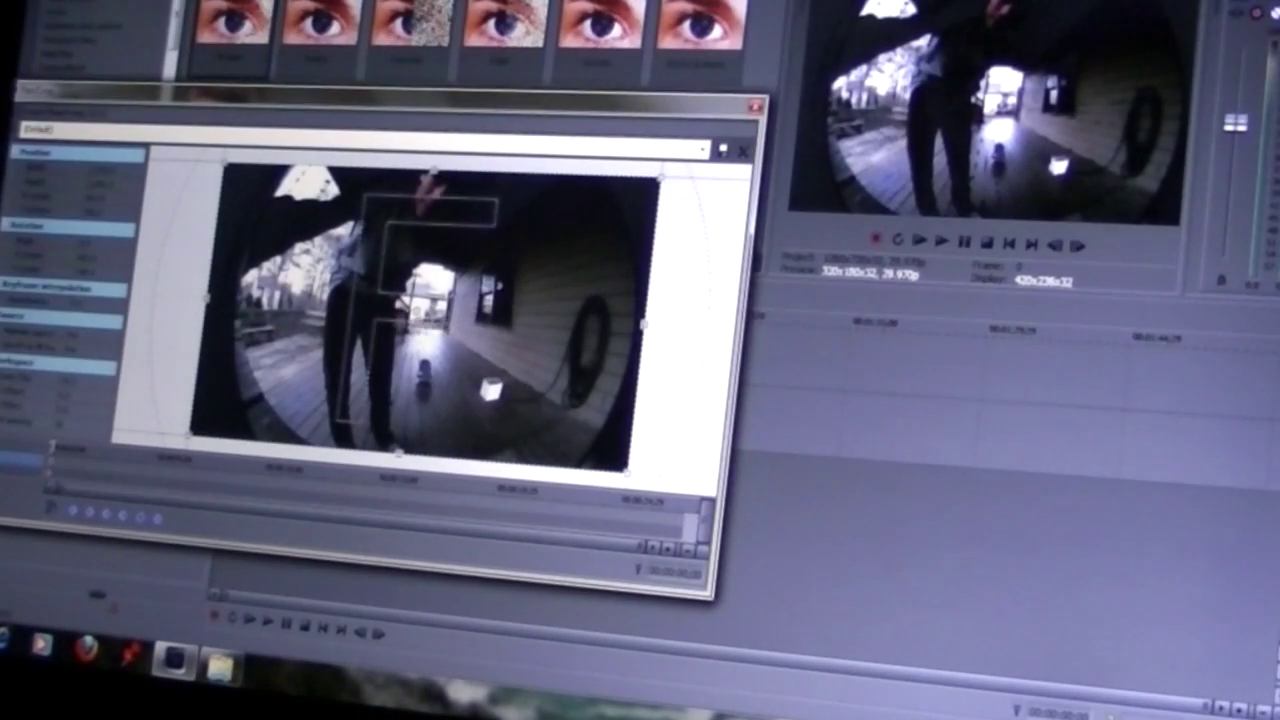
Resize the crop frame and nudge it up and right, repositioning the Pan/Crop window for visibility.
drag(350, 93, 535, 78)
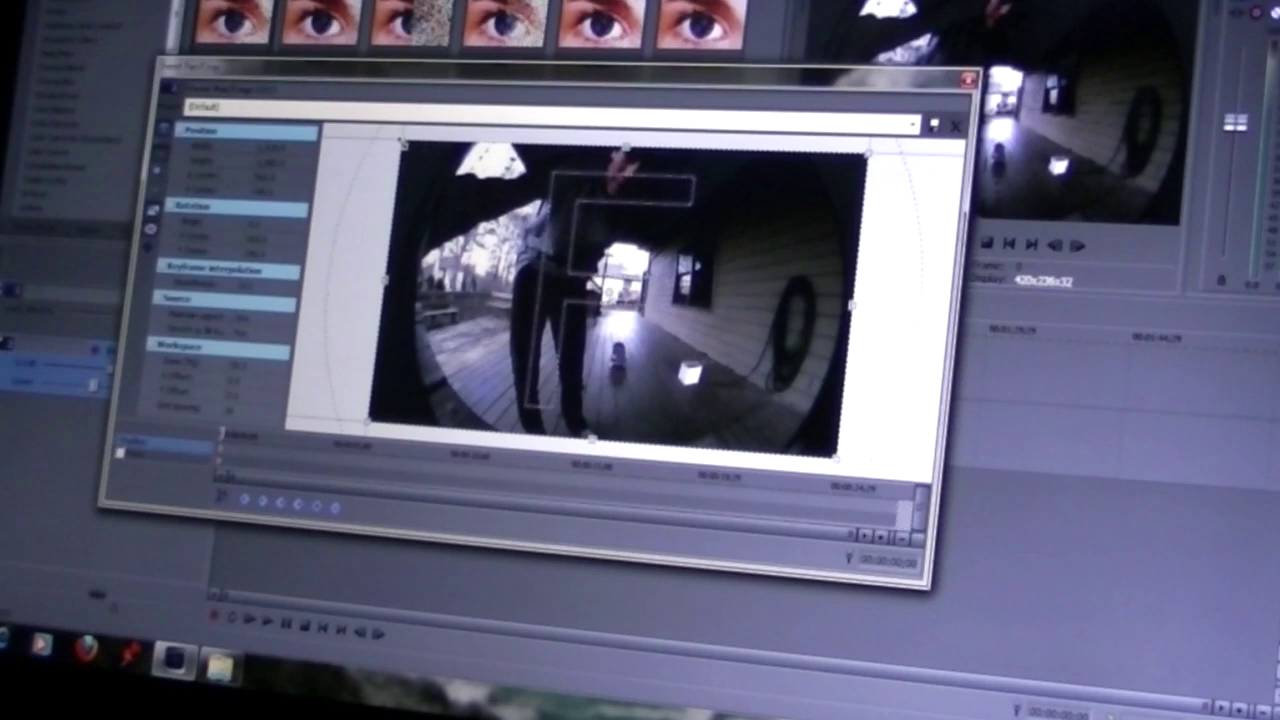
drag(403, 144, 418, 164)
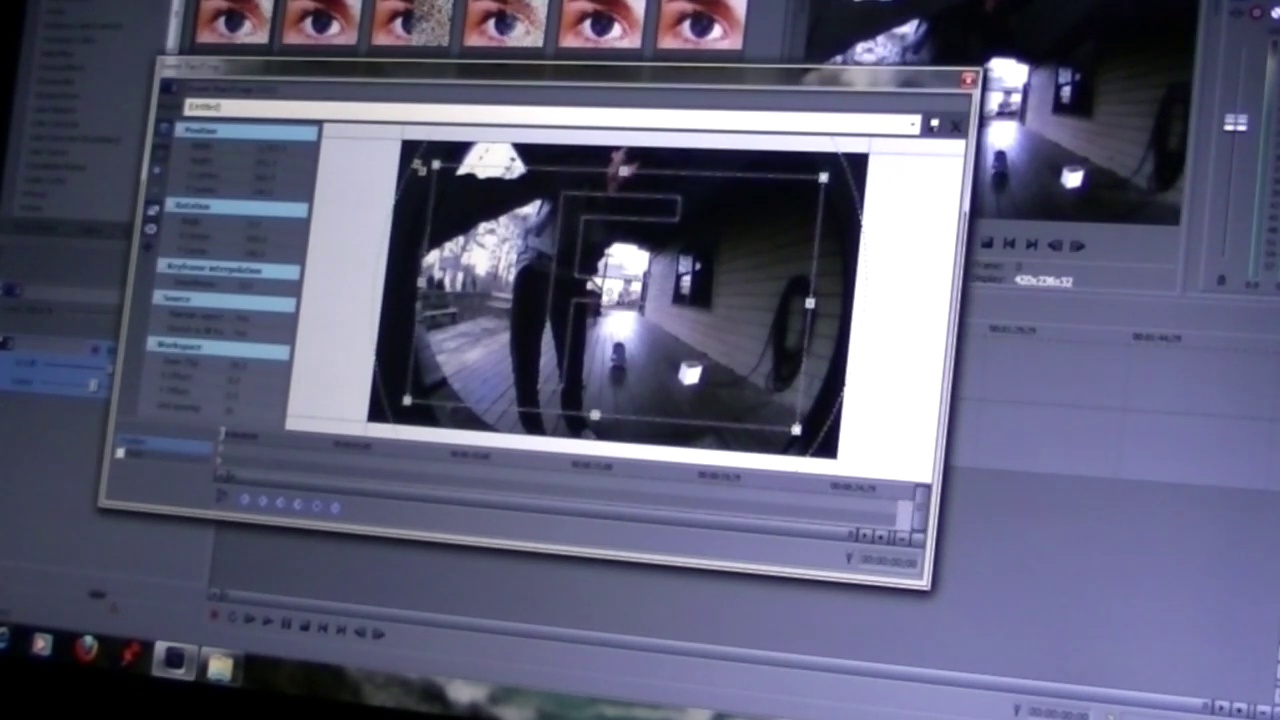
drag(418, 164, 418, 156)
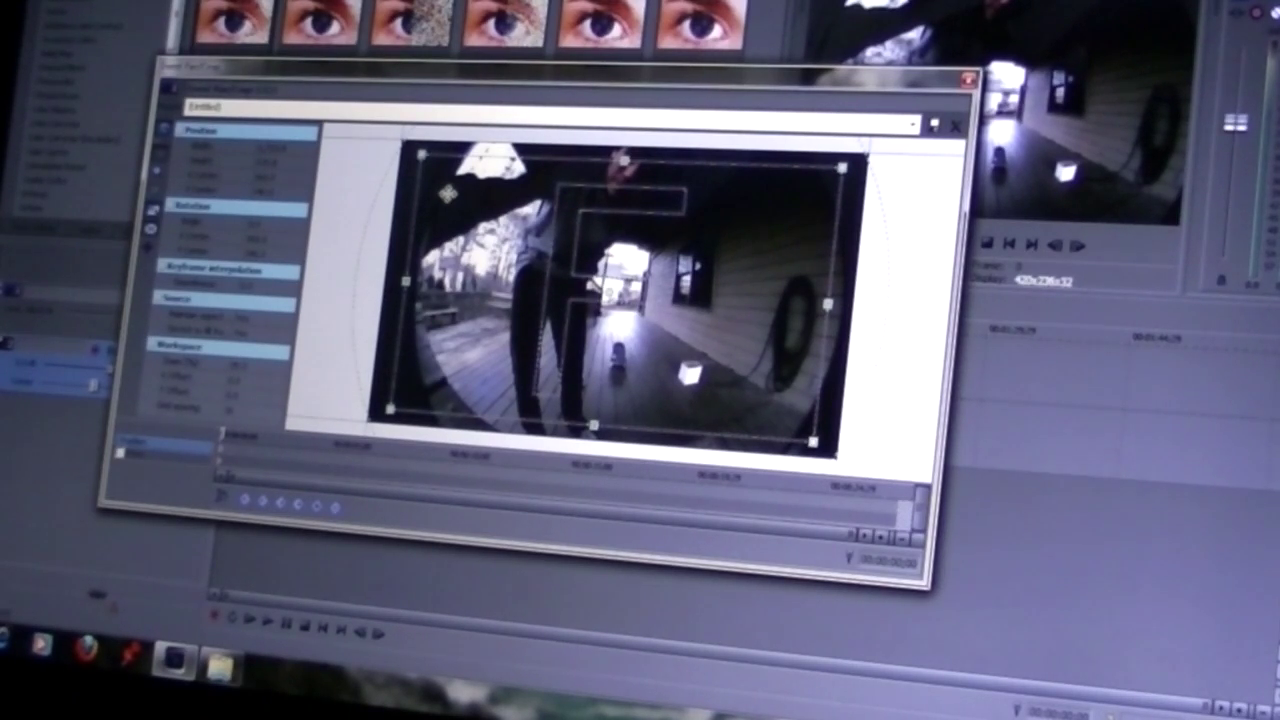
drag(620, 168, 631, 163)
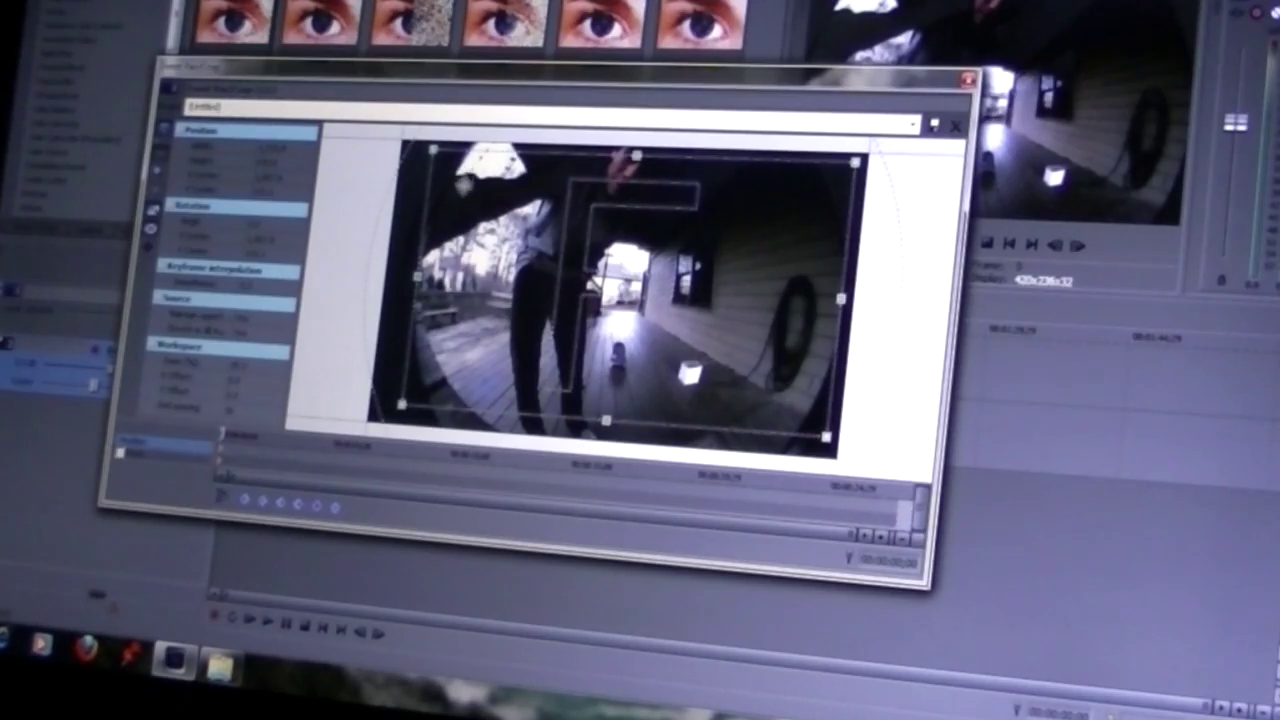
drag(504, 80, 482, 290)
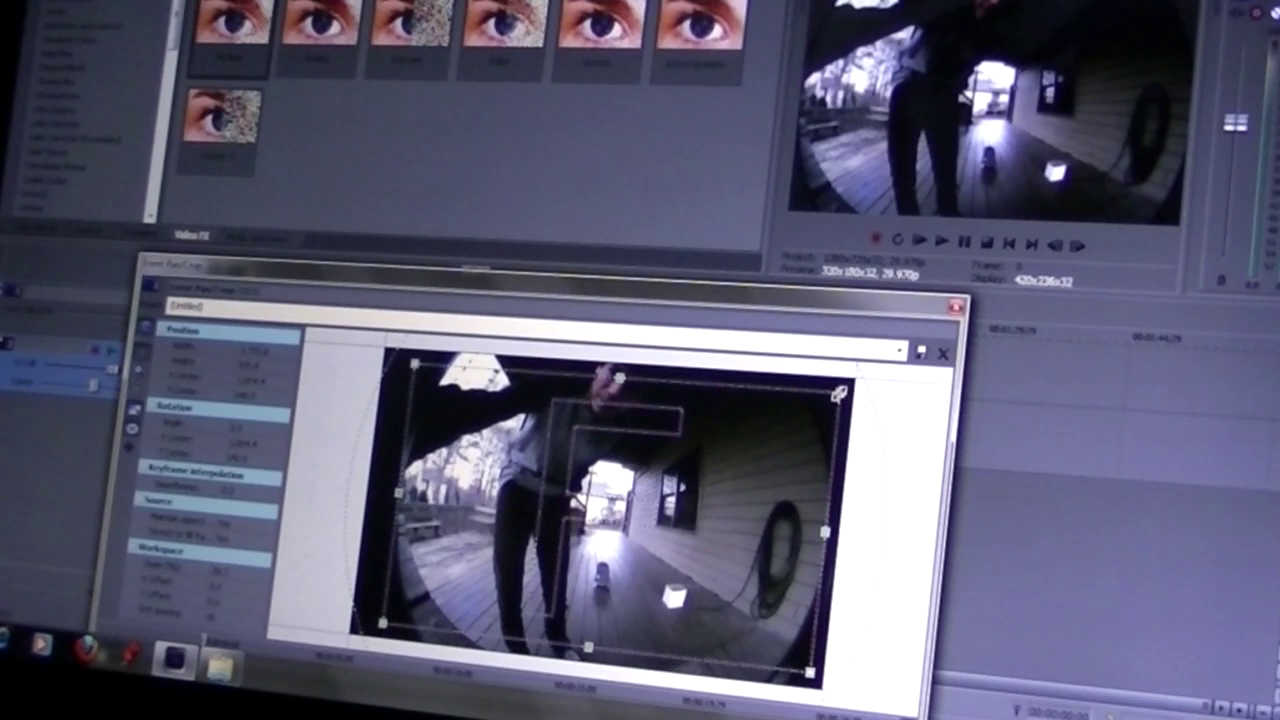
drag(838, 393, 834, 393)
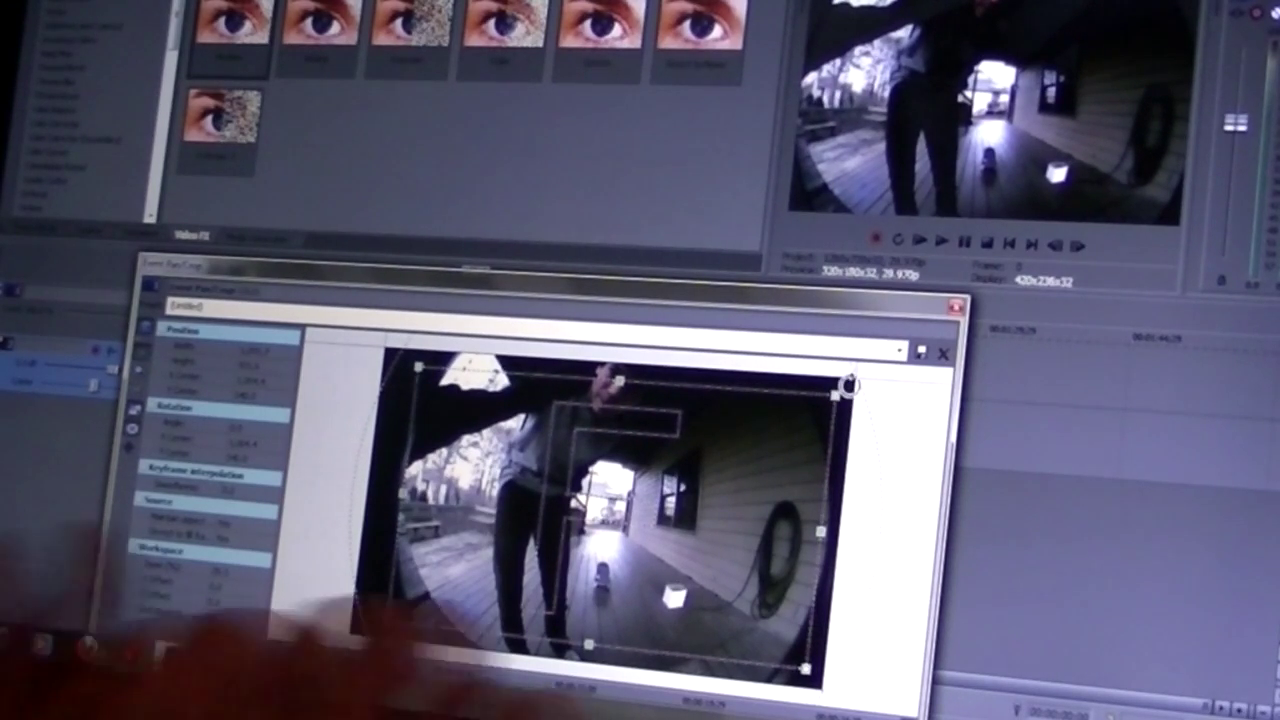
drag(834, 393, 848, 383)
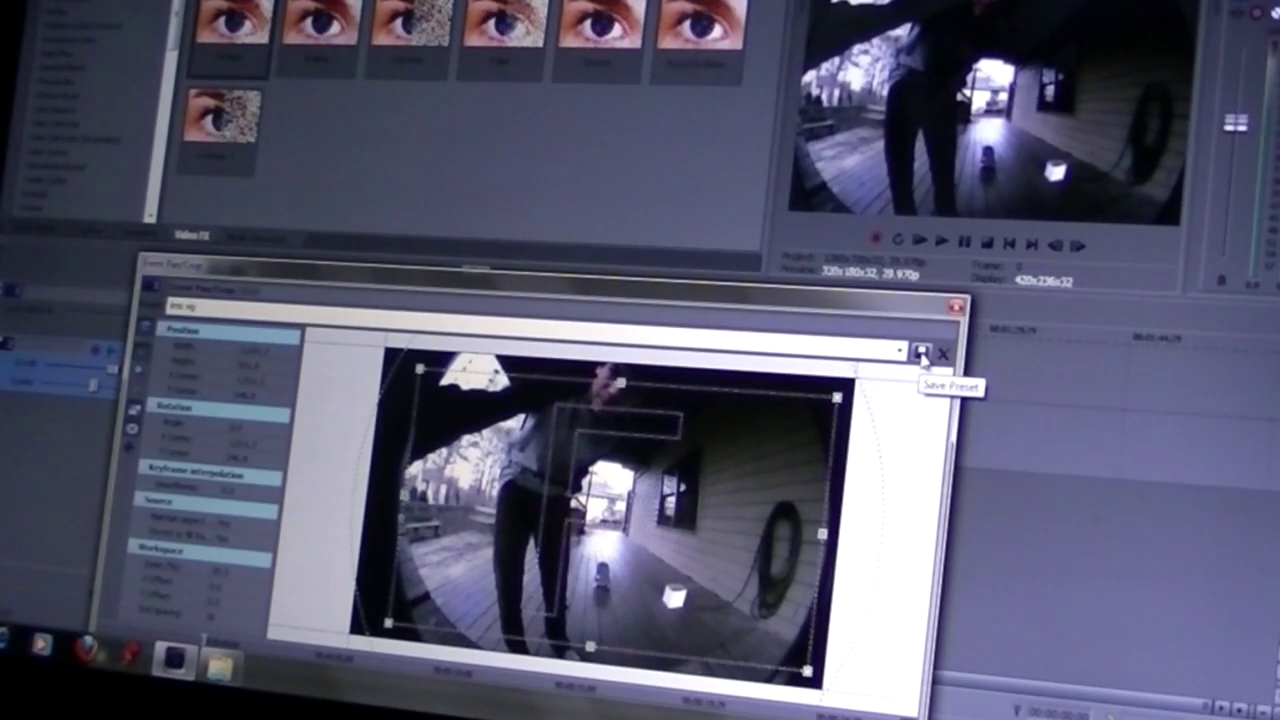
Save the current crop as preset 'test vg' and check the preset list.
click(922, 355)
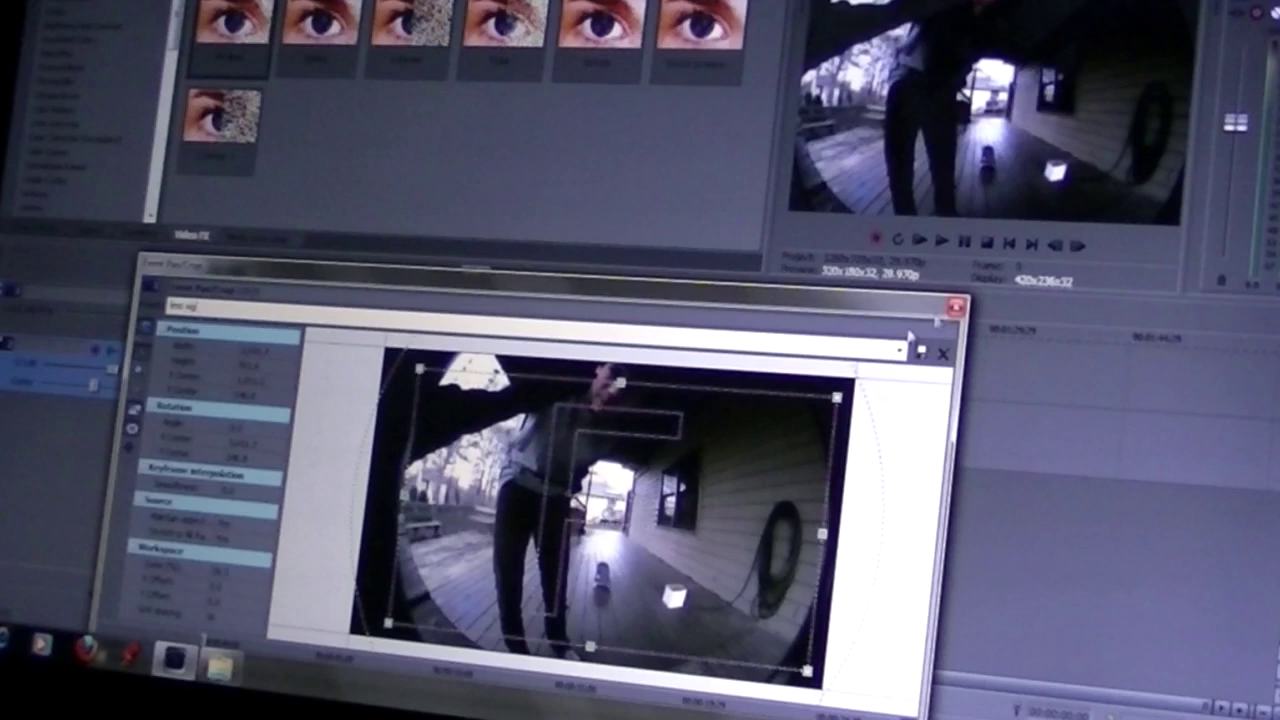
click(899, 352)
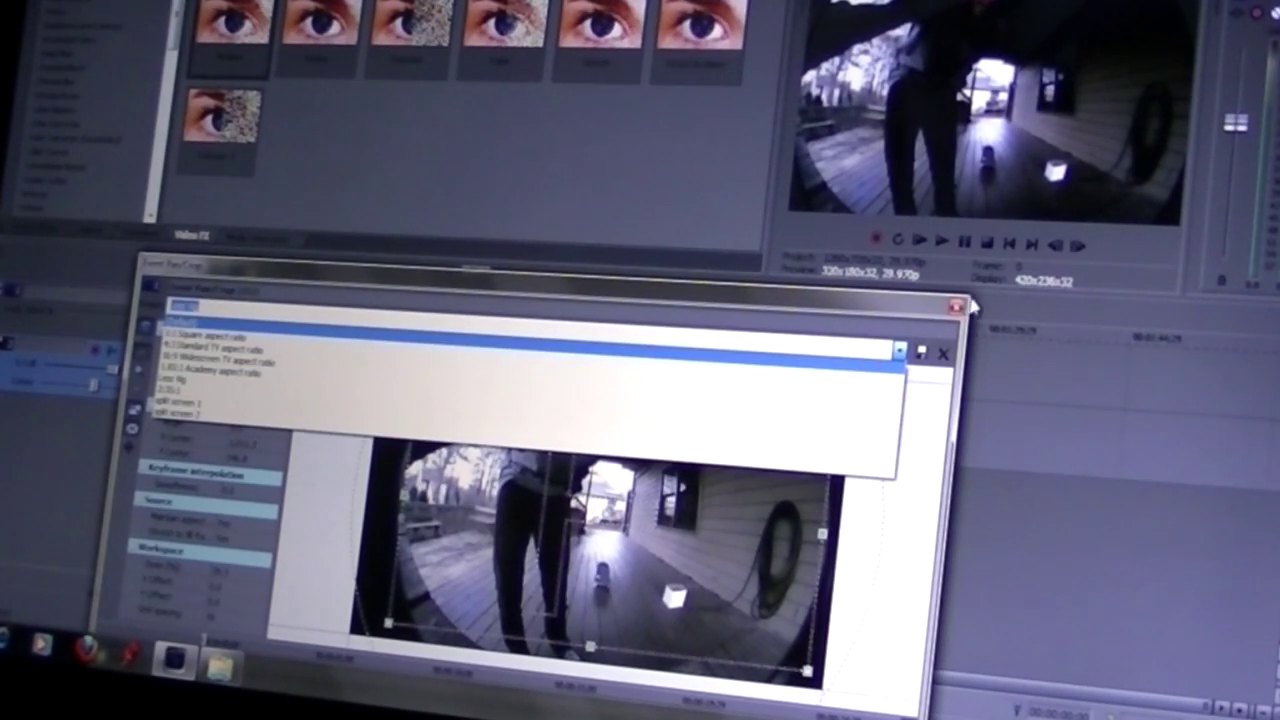
click(958, 307)
click(958, 307)
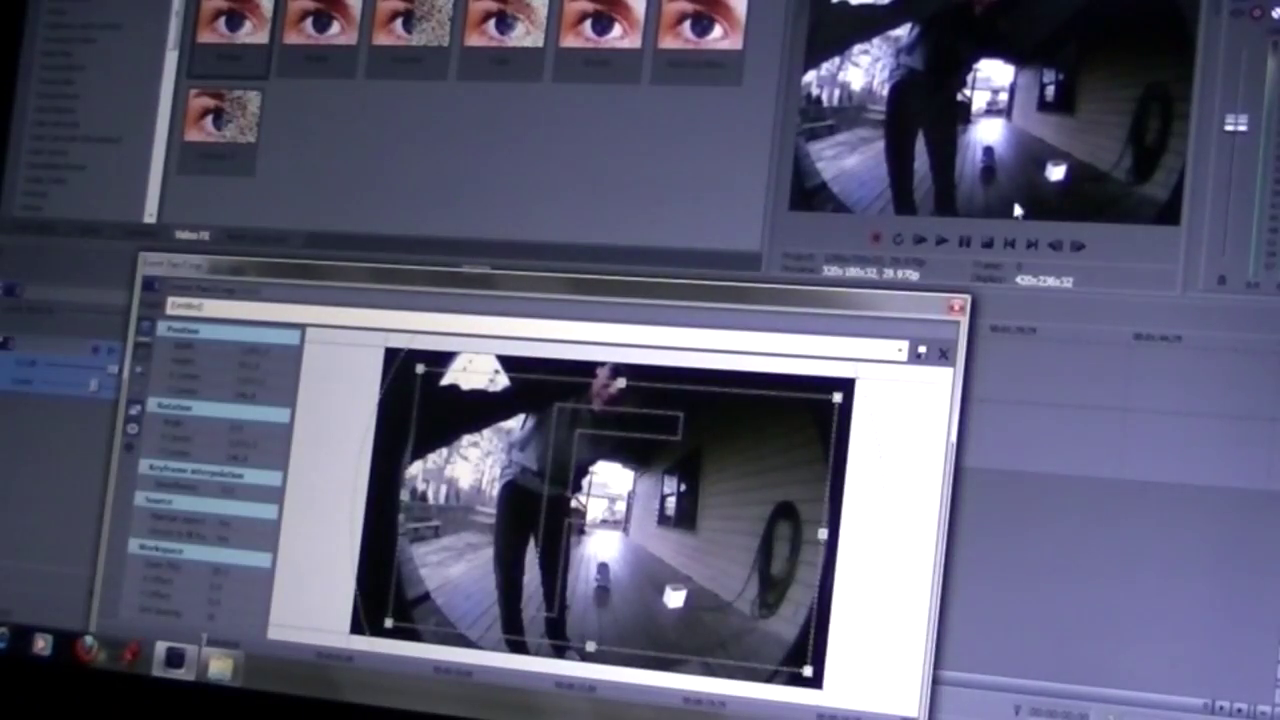
Apply a saved preset from the dropdown to the clip's crop and close Pan/Crop.
click(900, 351)
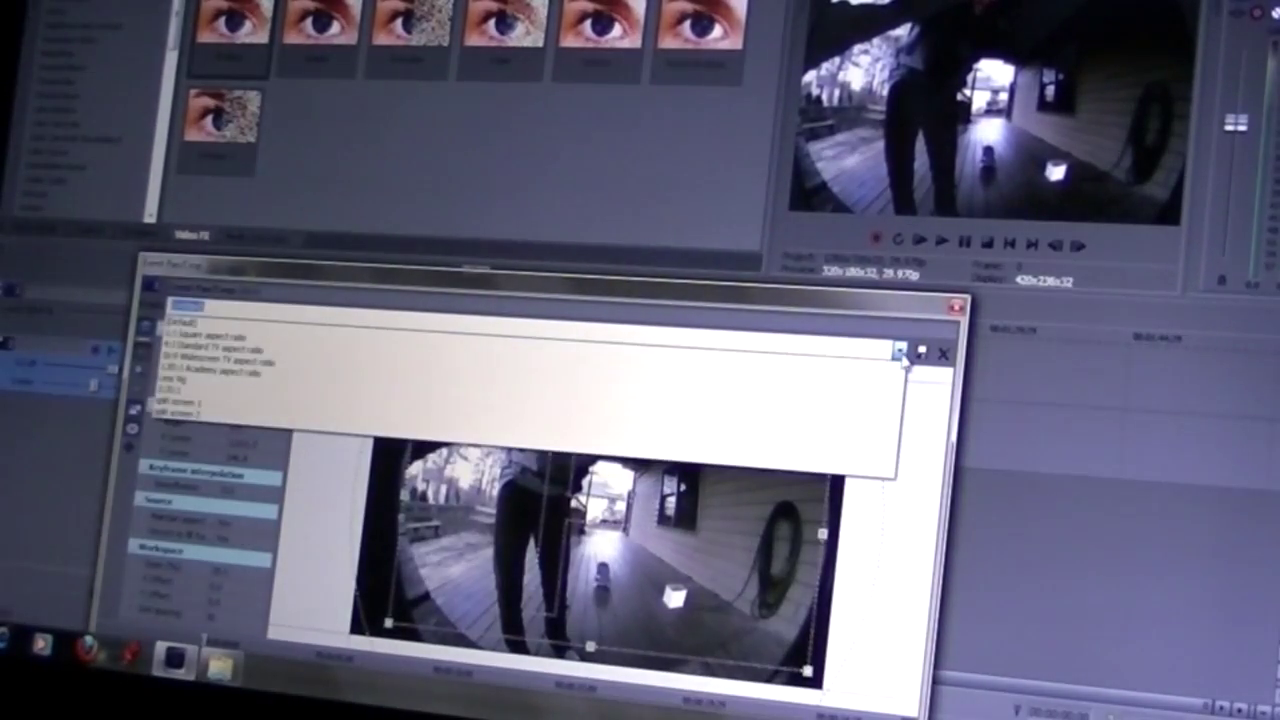
click(729, 432)
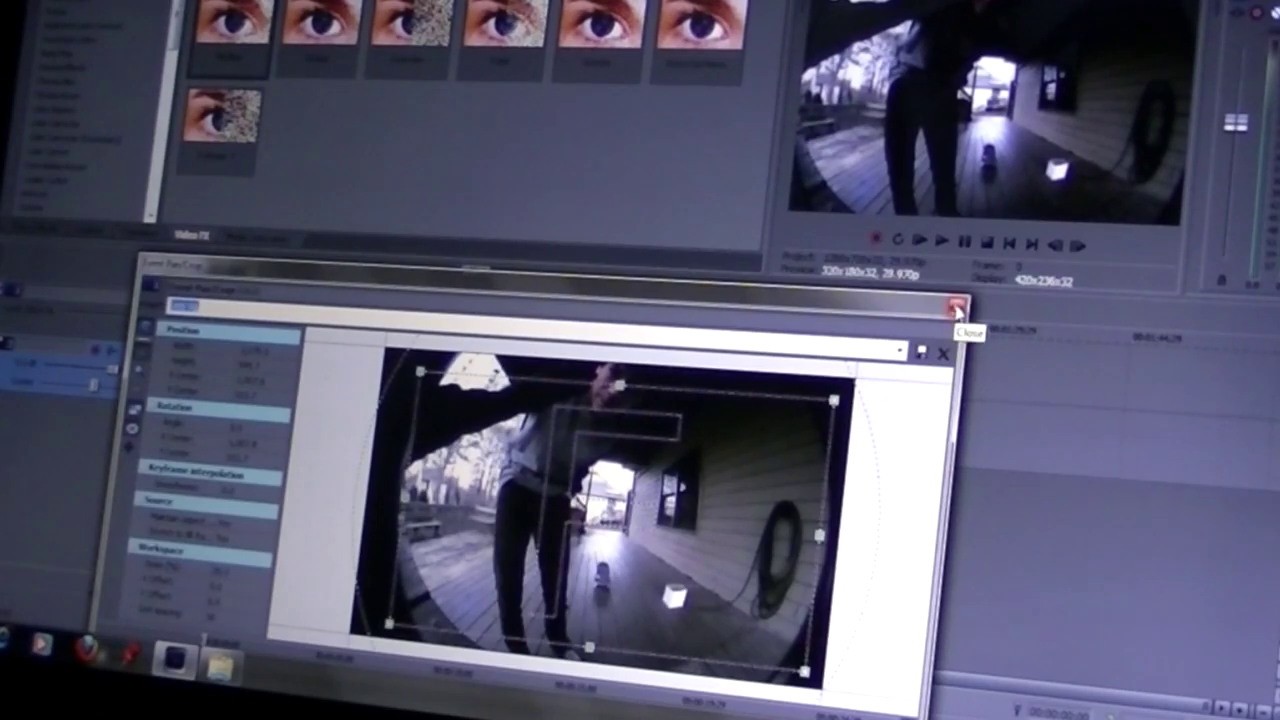
click(955, 310)
Preview the cropped clip with the playhead at about 14 s, then 10 s, then slightly later.
click(340, 450)
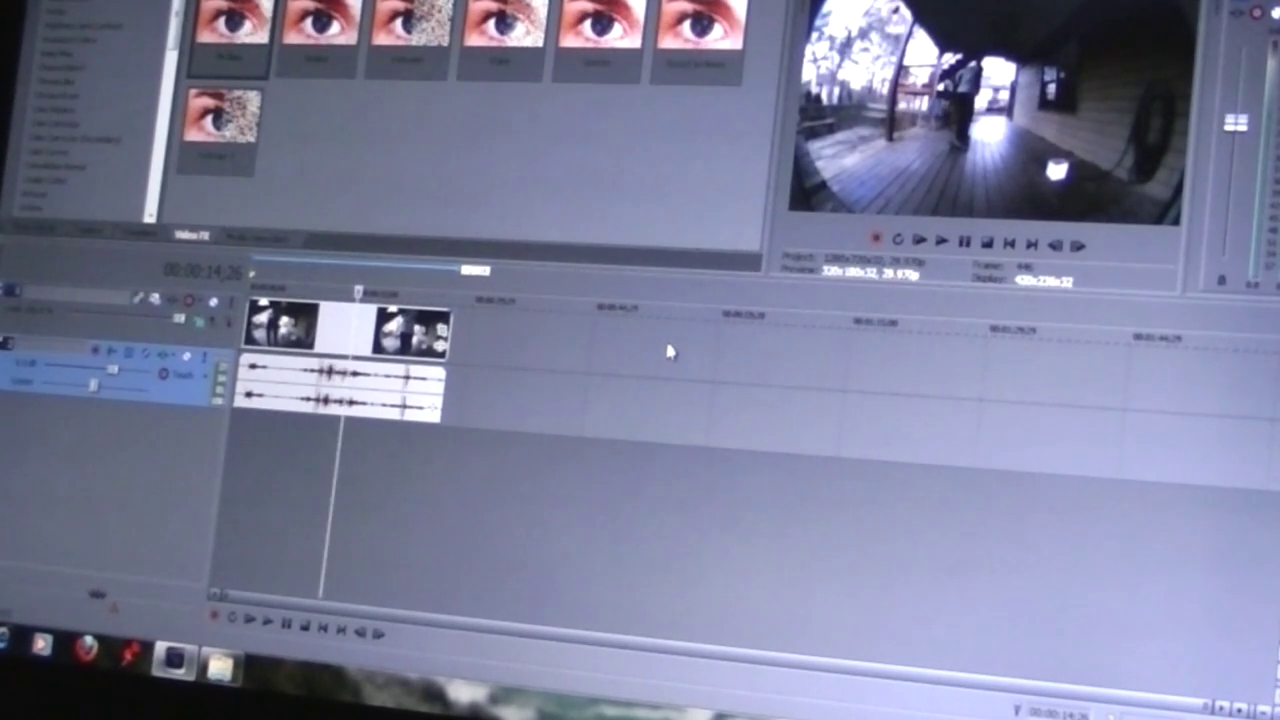
click(306, 430)
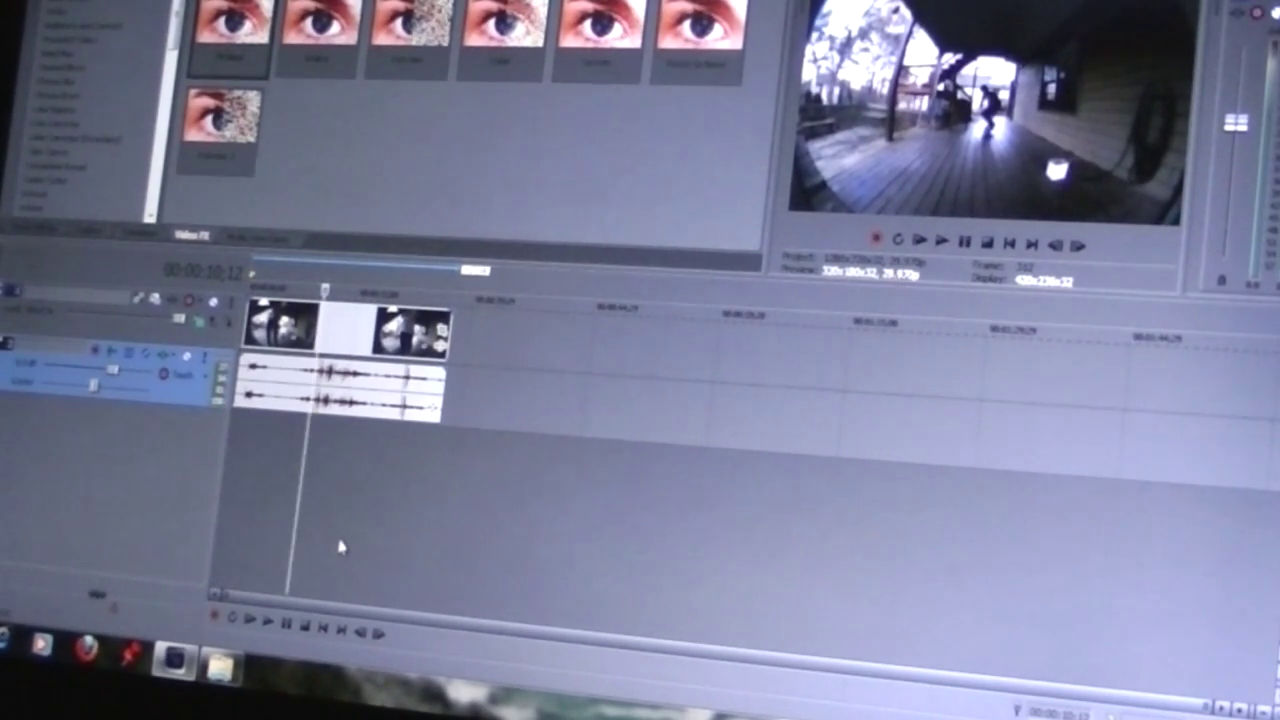
click(367, 452)
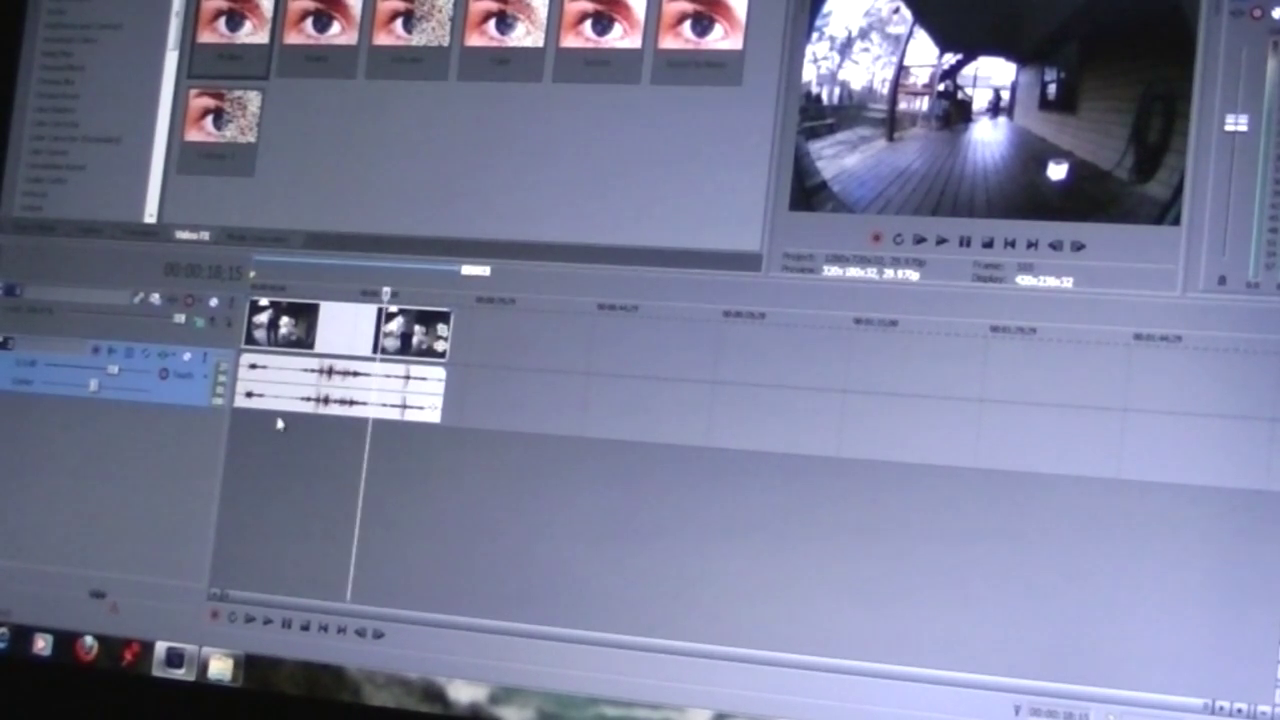